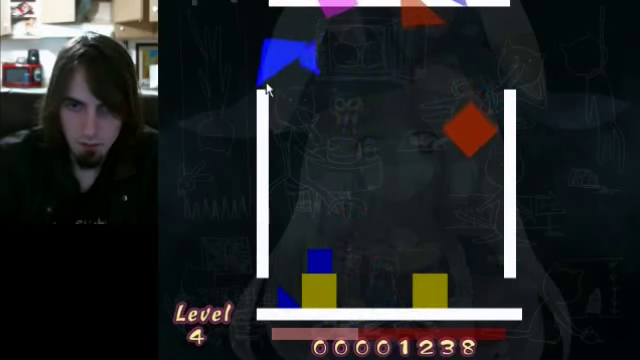
left_click_drag(267, 98, 484, 175)
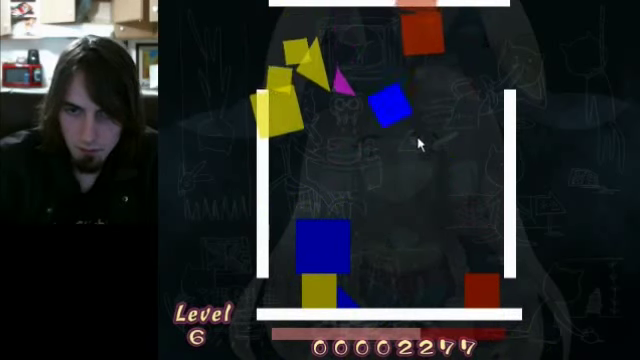
left_click_drag(388, 252, 300, 212)
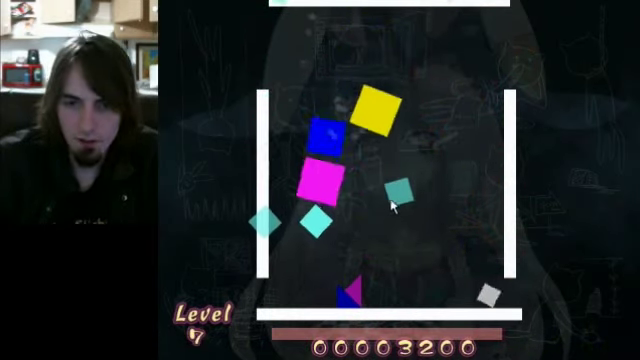
left_click(324, 250)
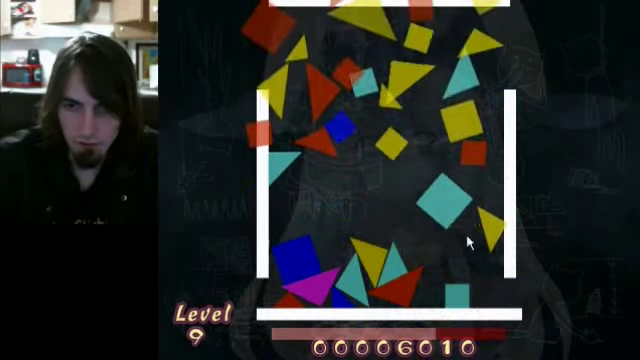
left_click(345, 252)
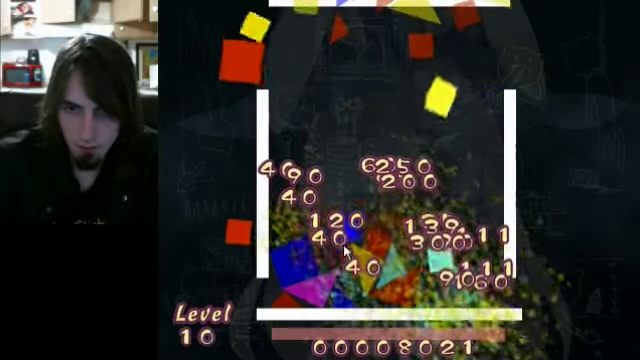
left_click(345, 252)
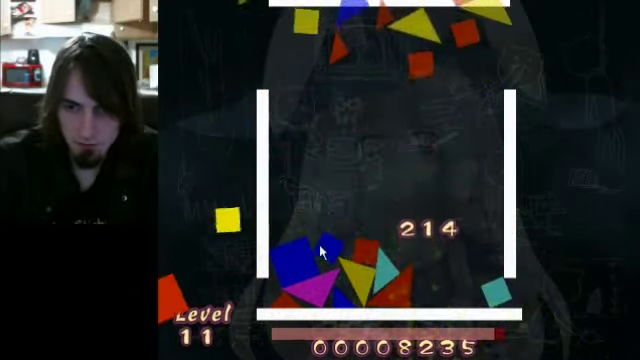
left_click(298, 256)
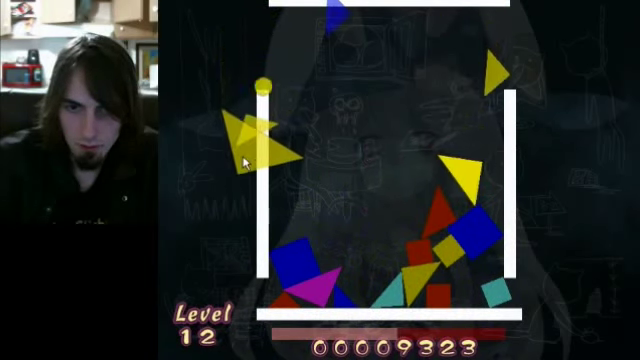
left_click(289, 272)
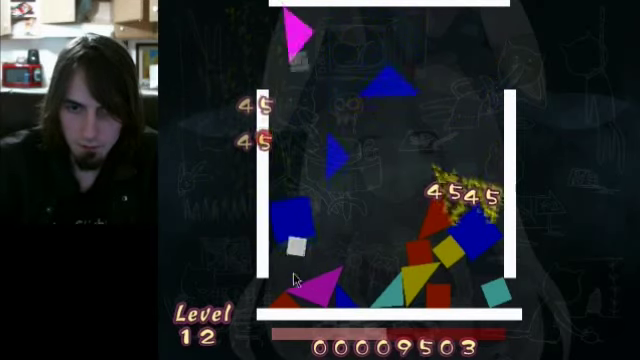
left_click(293, 250)
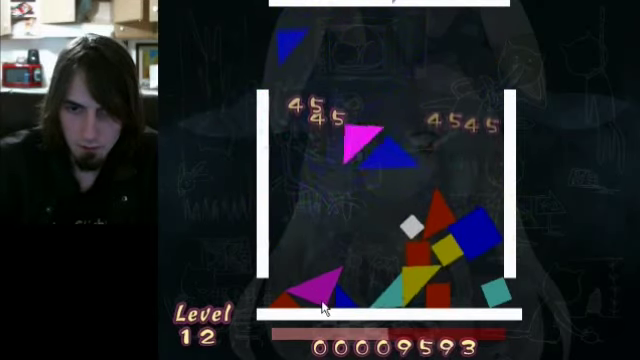
left_click(375, 262)
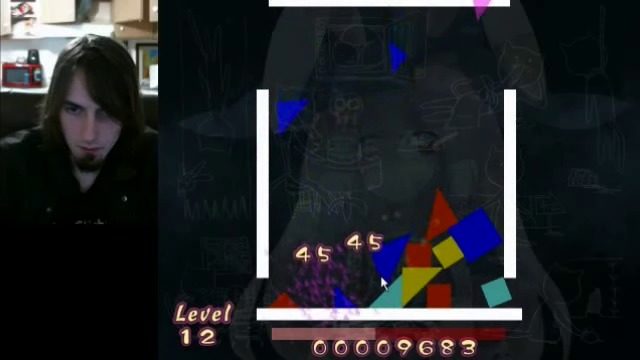
left_click(370, 262)
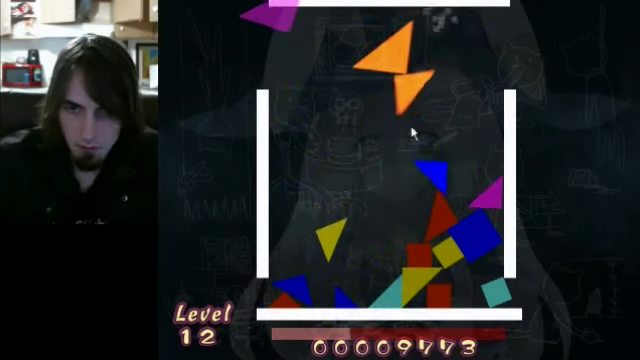
left_click(345, 170)
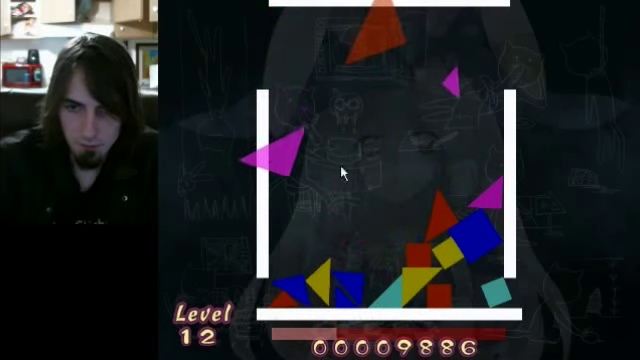
left_click(428, 217)
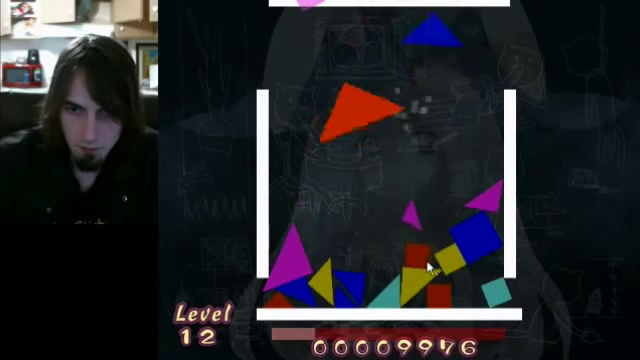
left_click(374, 250)
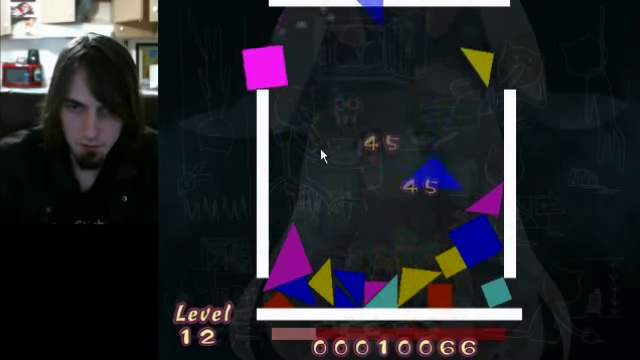
left_click(427, 211)
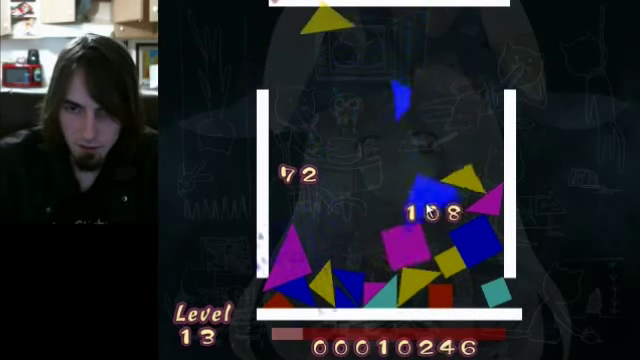
left_click(380, 206)
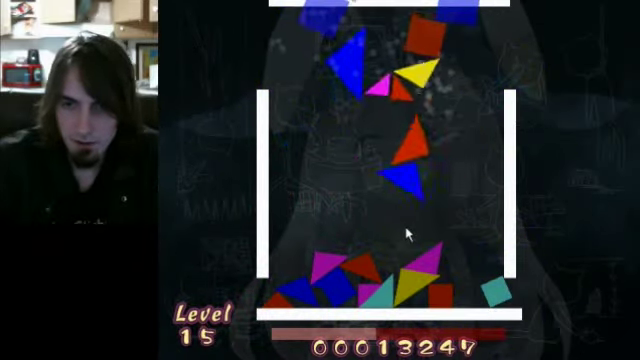
left_click(390, 248)
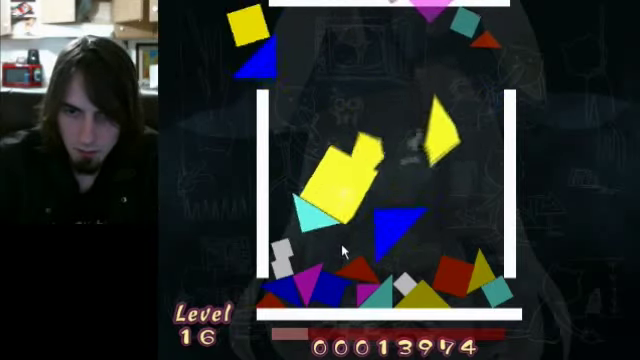
left_click(368, 265)
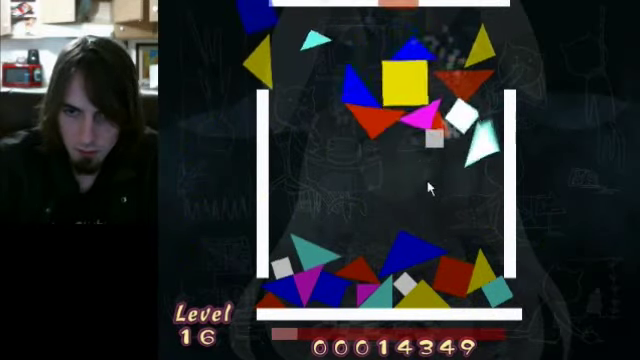
left_click(393, 228)
left_click(300, 250)
left_click(440, 215)
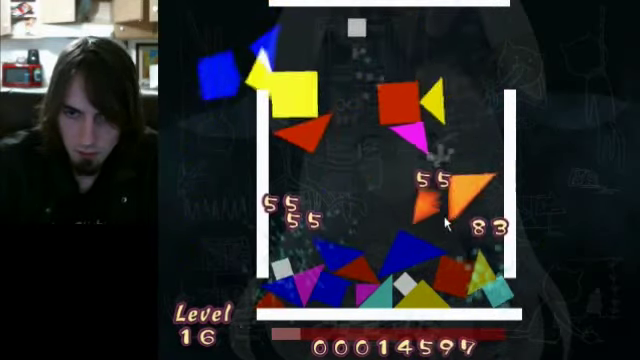
left_click(335, 250)
left_click(330, 245)
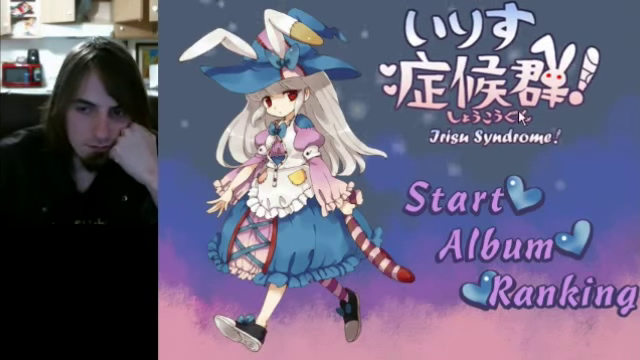
left_click(455, 195)
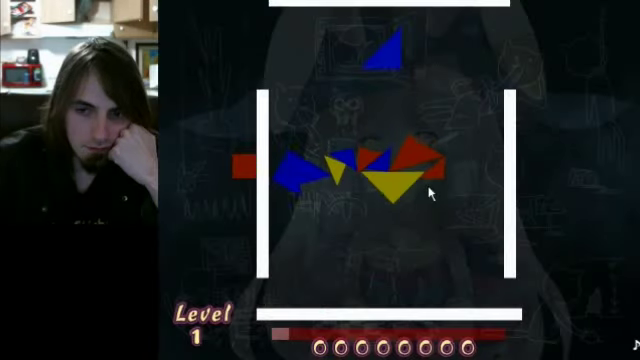